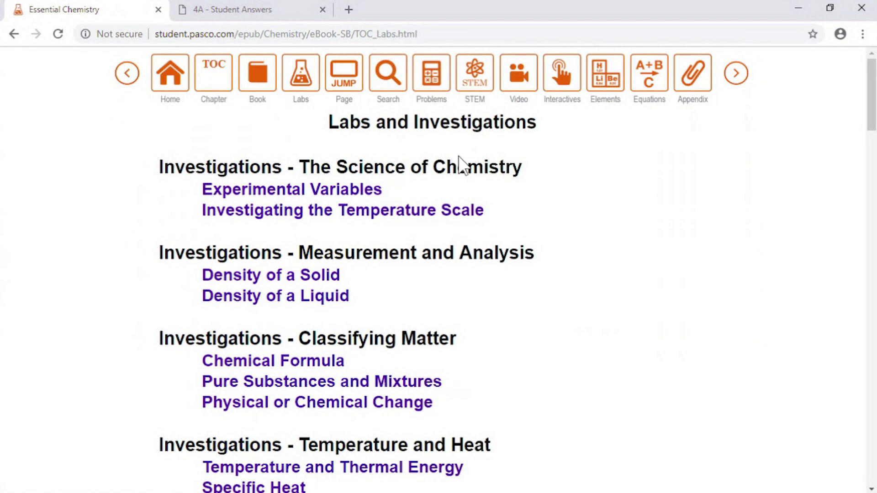
# - Open the Temperature and Thermal Energy investigation from the labs list, and bring up the 4A student answer sheet
pyautogui.hotkey('shift', 'Tab')
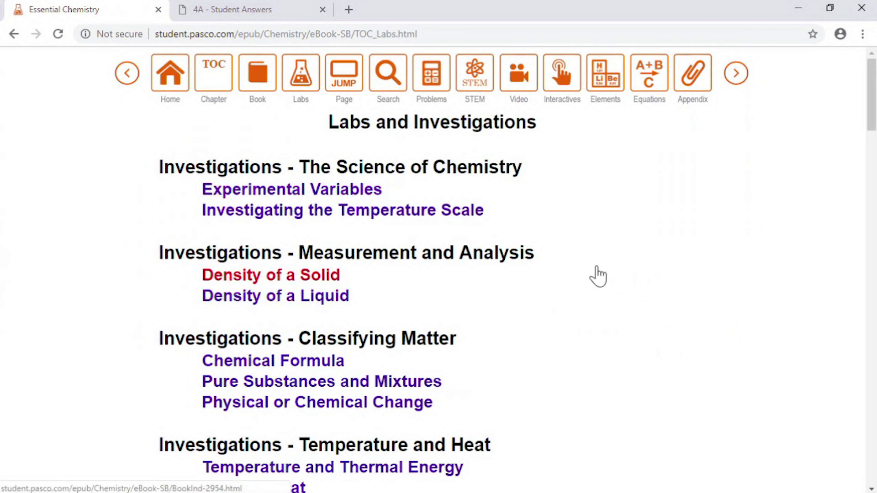
pyautogui.click(544, 270)
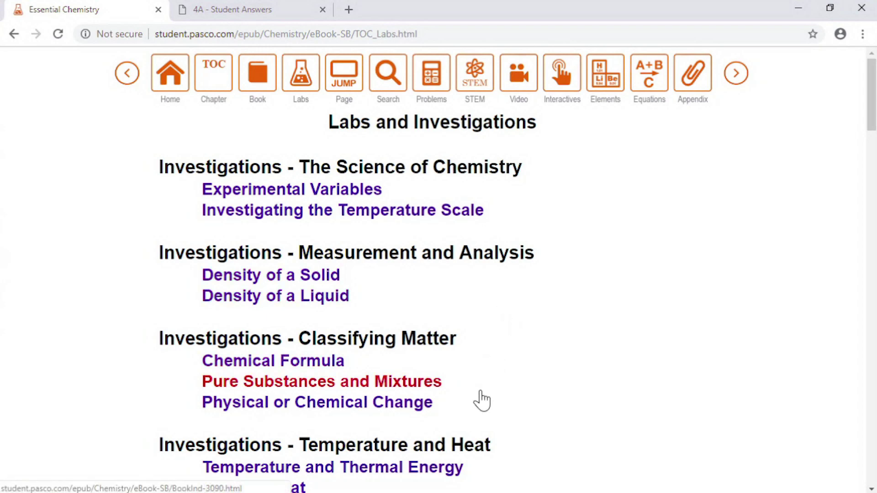
pyautogui.click(426, 471)
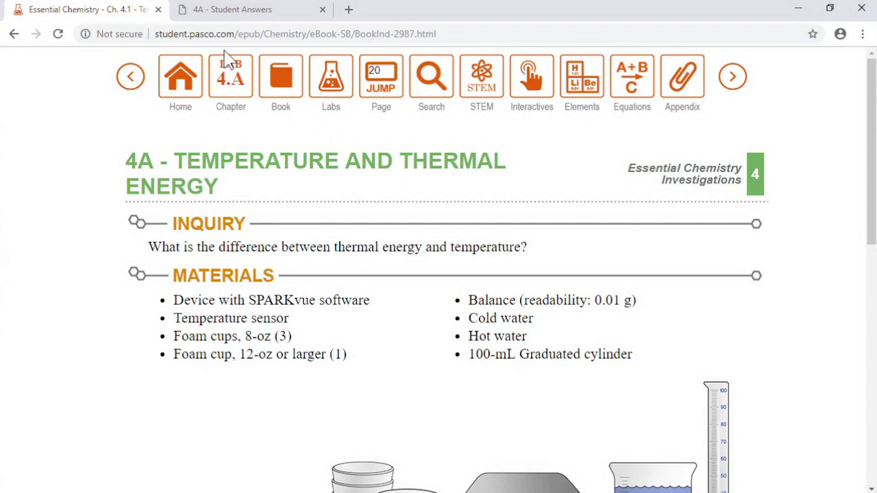
pyautogui.click(242, 10)
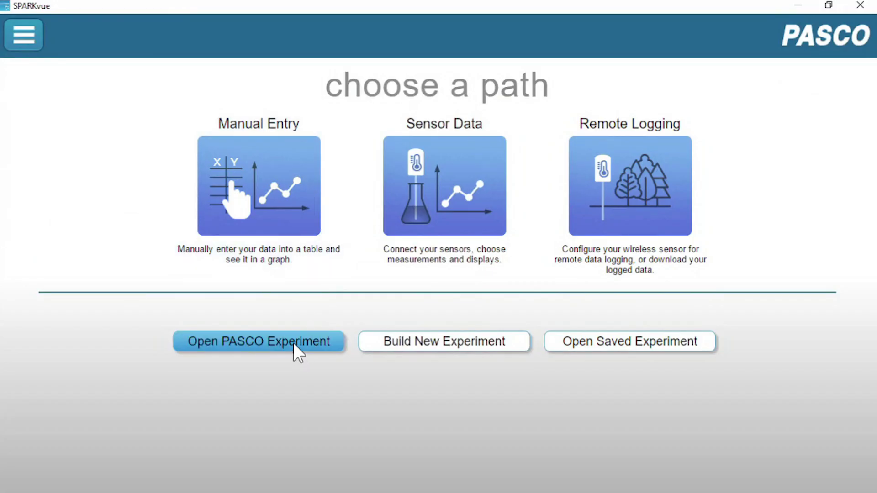
# - Switch to SPARKvue and open the PASCO experiment 4A Temperature and Thermal Energy.spklab from the Essential Chemistry folder
pyautogui.click(293, 343)
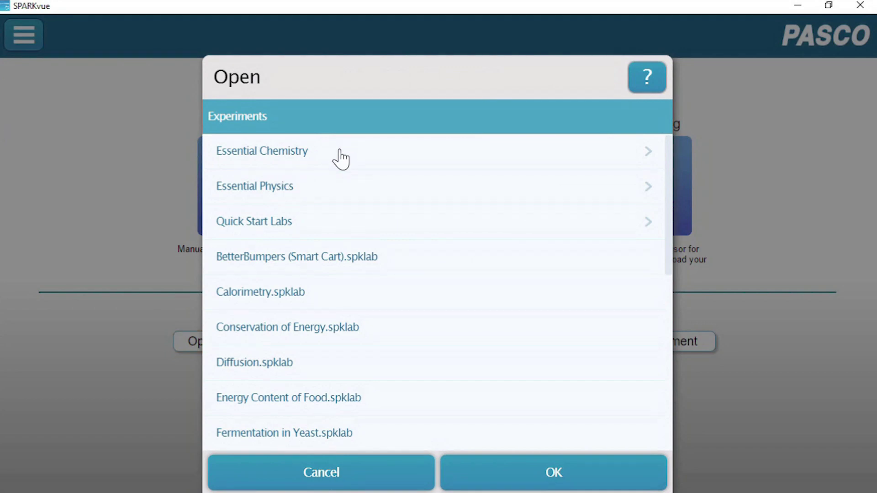
pyautogui.click(337, 155)
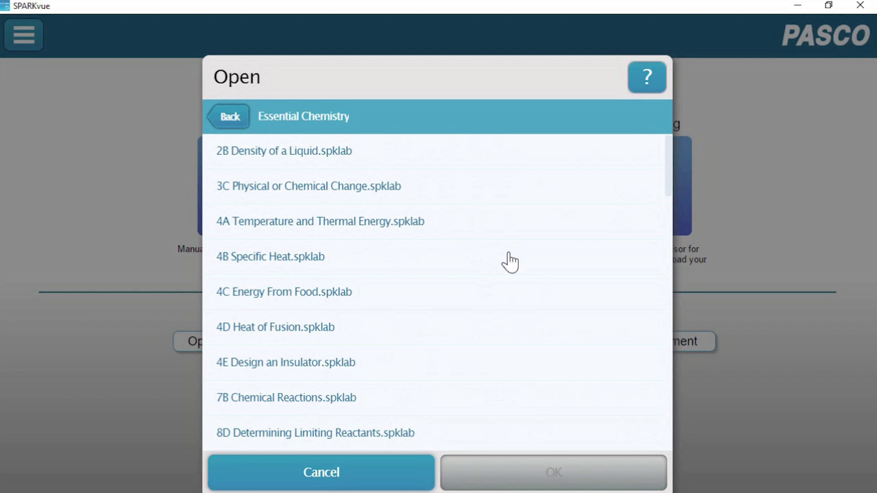
pyautogui.click(385, 226)
pyautogui.click(547, 480)
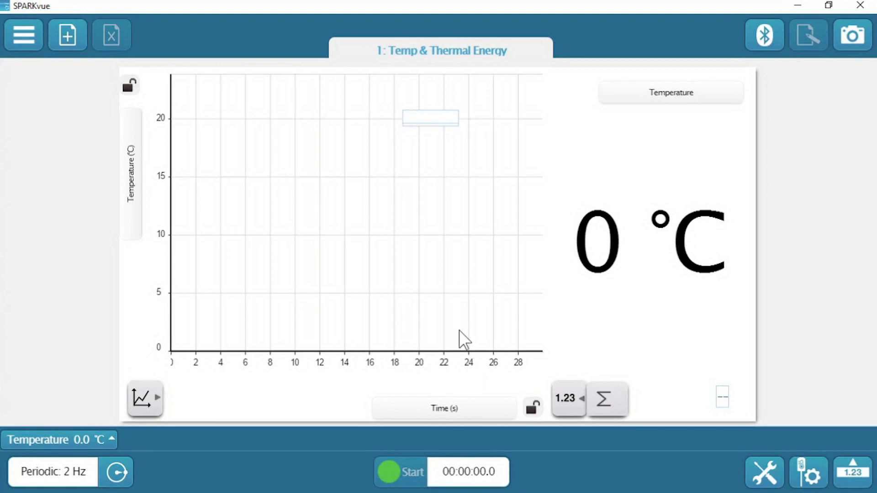
# - Connect the wireless temperature sensor 551-998 and the wireless conductivity sensor 597-487
pyautogui.click(771, 39)
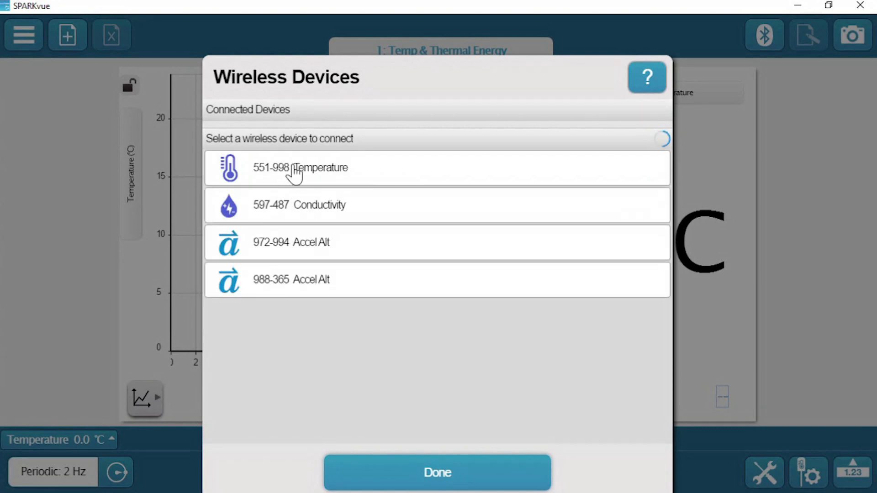
pyautogui.click(294, 173)
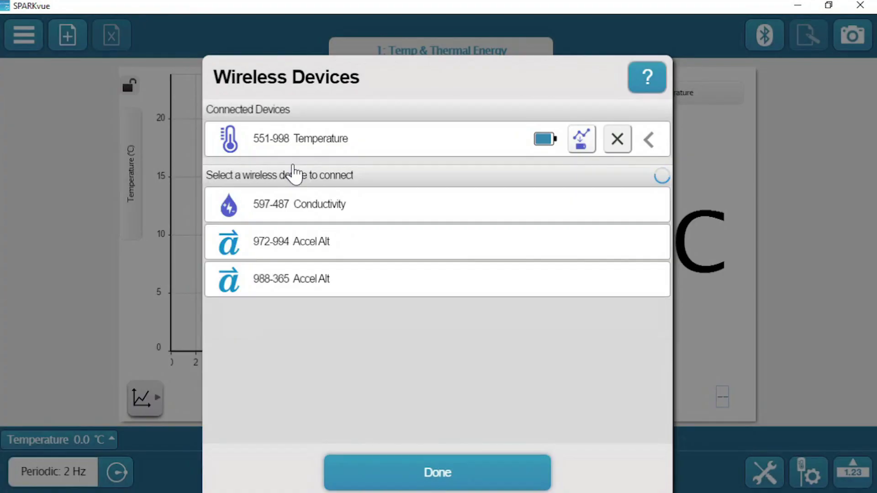
pyautogui.click(456, 475)
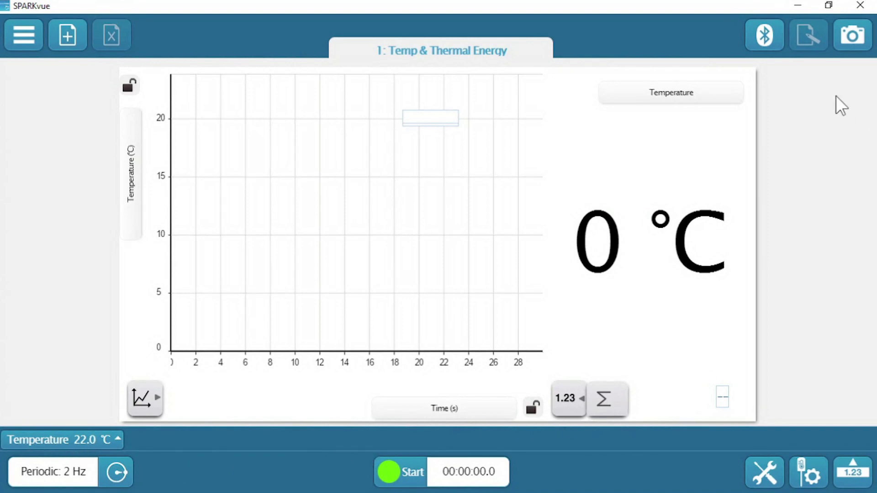
pyautogui.click(756, 34)
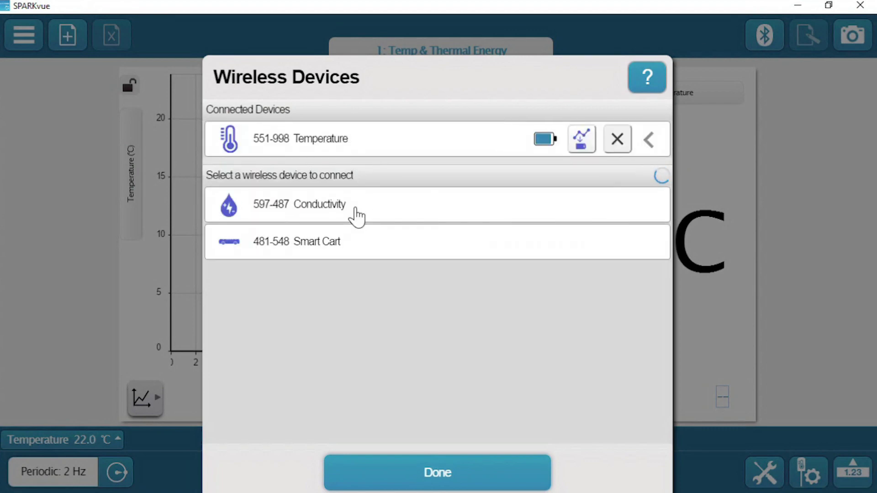
pyautogui.click(366, 210)
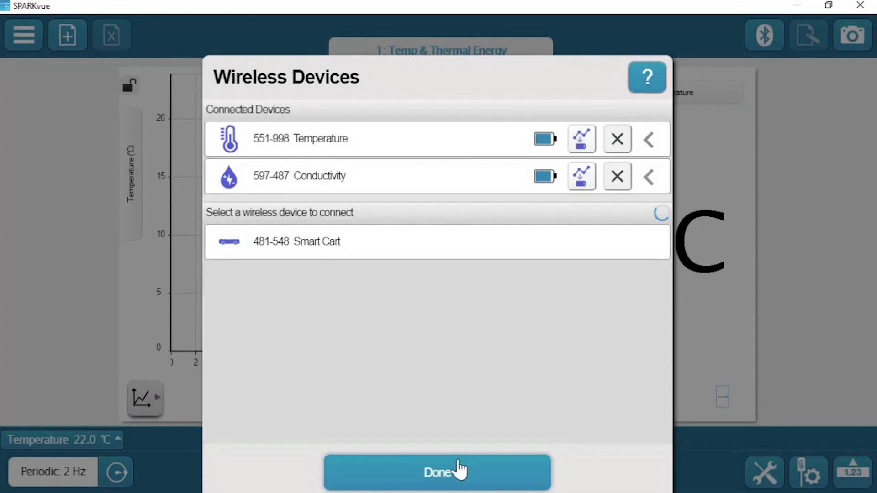
pyautogui.click(458, 470)
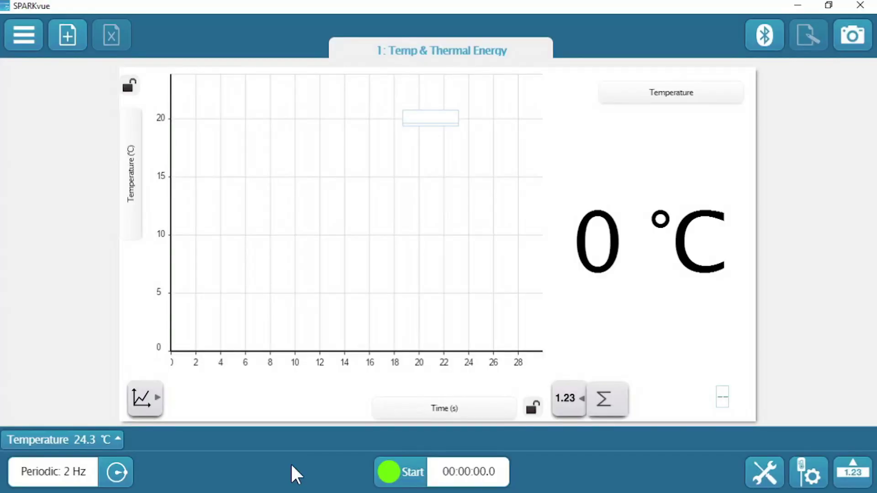
# - Record and stop a short temperature run in the Temp & Thermal Energy experiment, and start recording in Design an Insulator
pyautogui.click(403, 475)
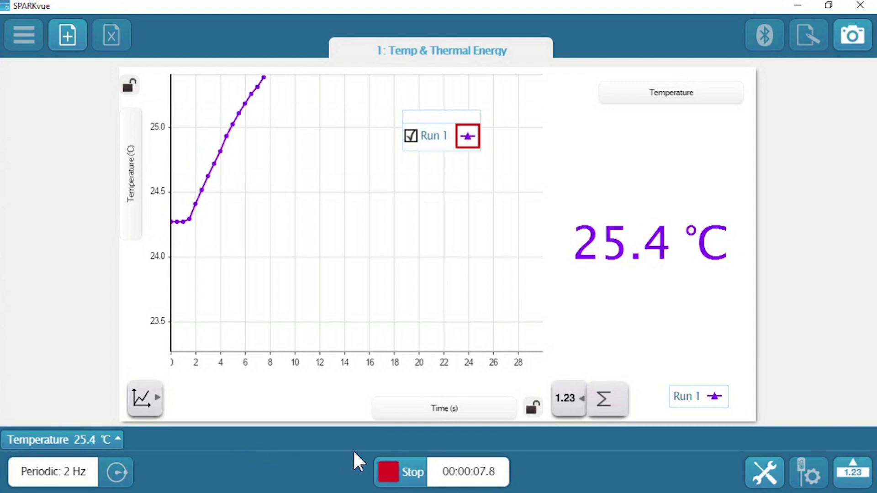
pyautogui.click(402, 475)
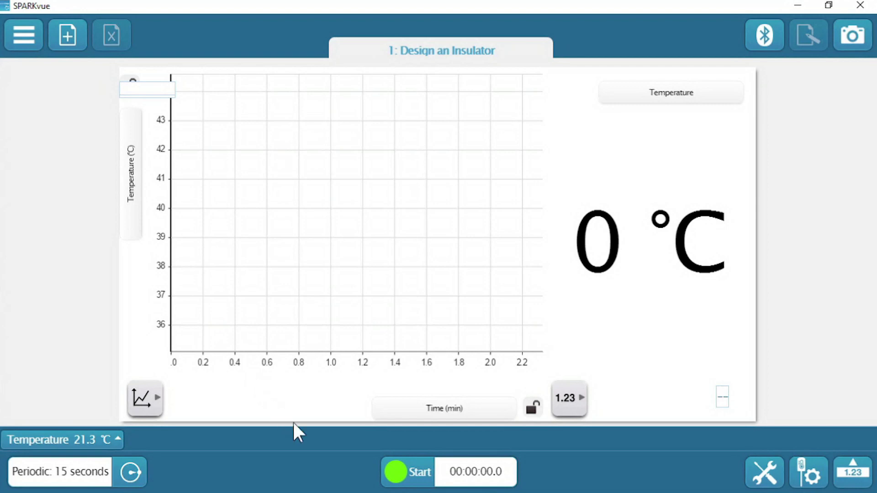
pyautogui.click(402, 472)
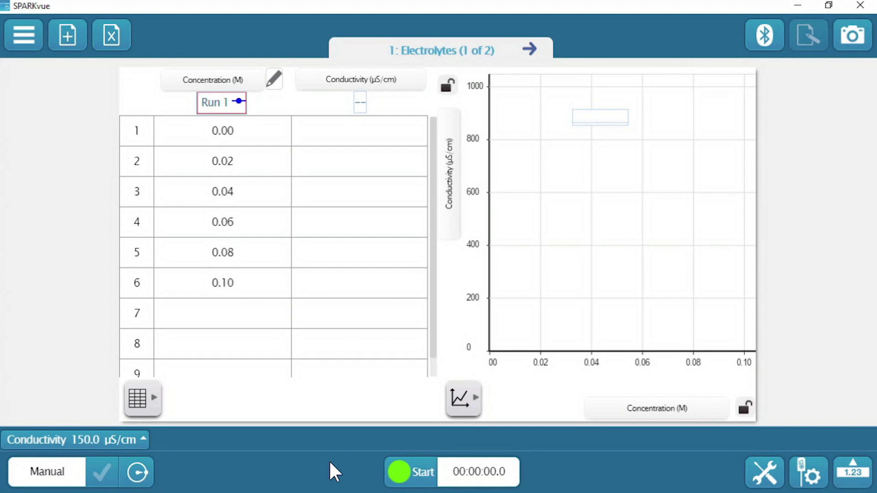
# - Record a manual run in the Electrolytes experiment, keeping a conductivity reading for each concentration from 0.00 to 0.10 M, and stop recording
pyautogui.click(399, 472)
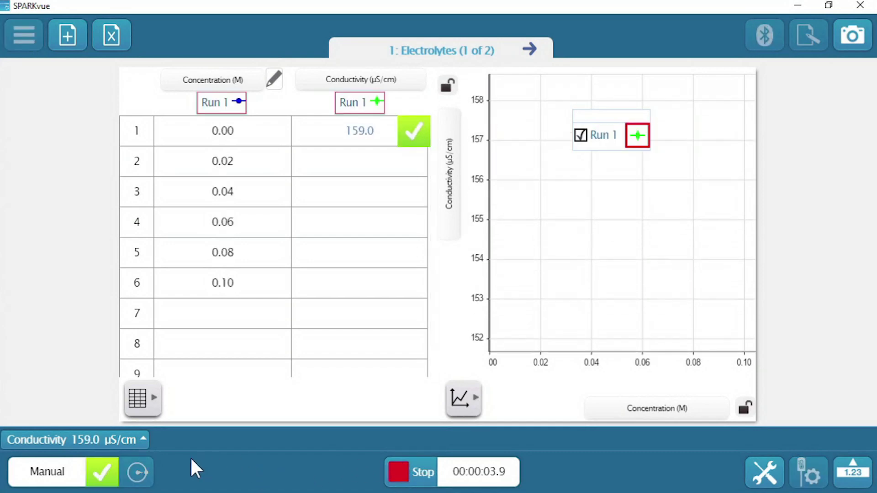
pyautogui.click(102, 473)
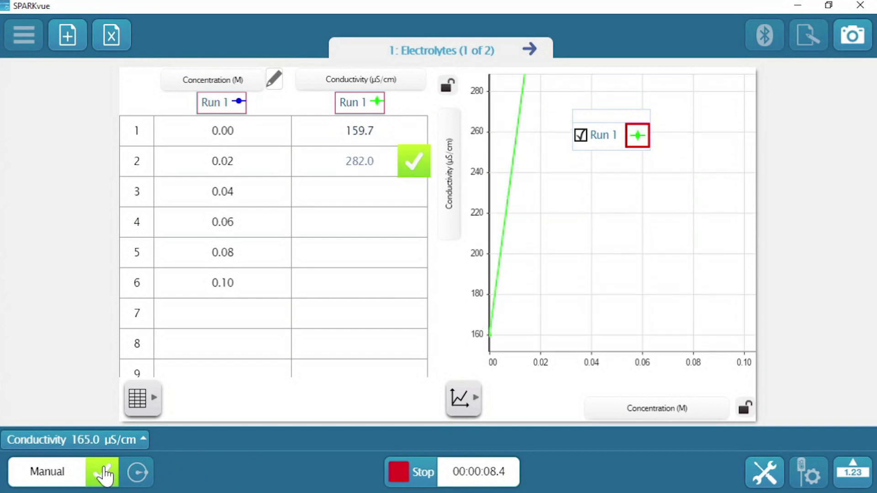
pyautogui.click(104, 474)
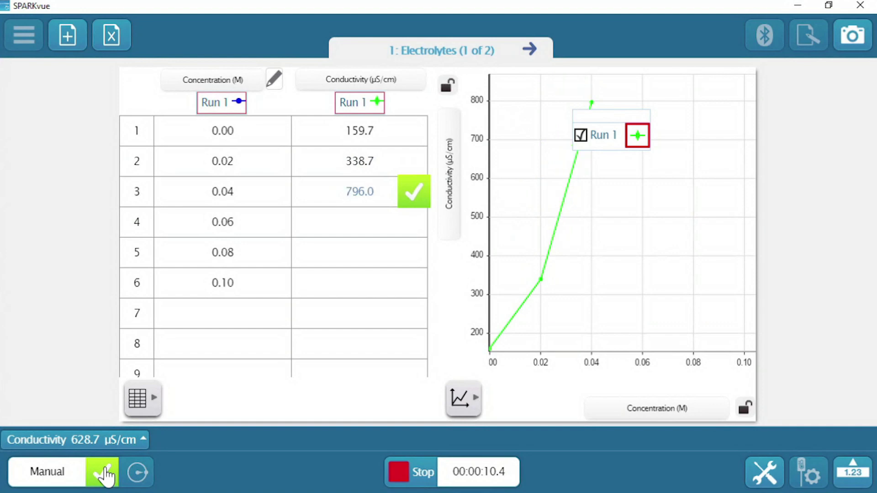
pyautogui.click(103, 474)
pyautogui.click(103, 474)
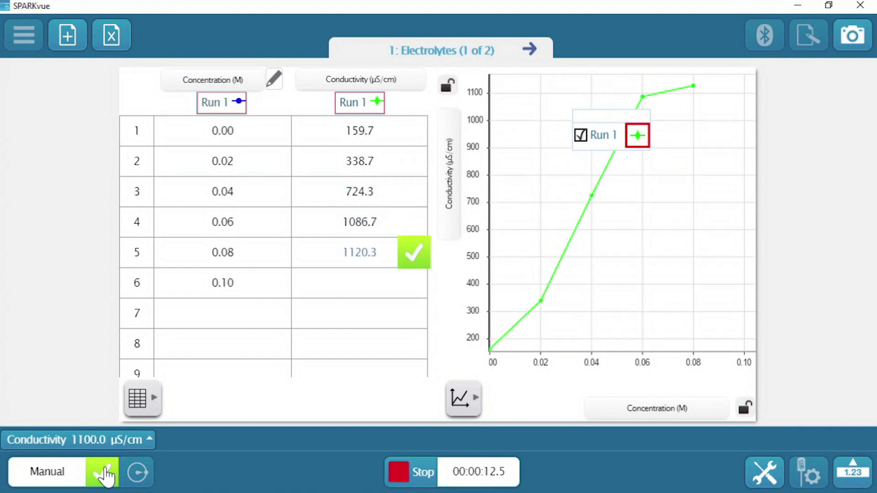
pyautogui.click(103, 474)
pyautogui.click(103, 474)
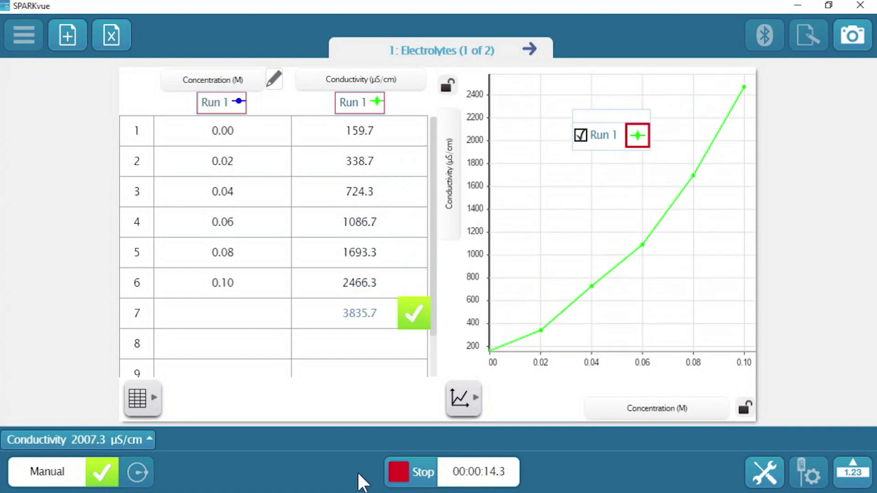
pyautogui.click(408, 475)
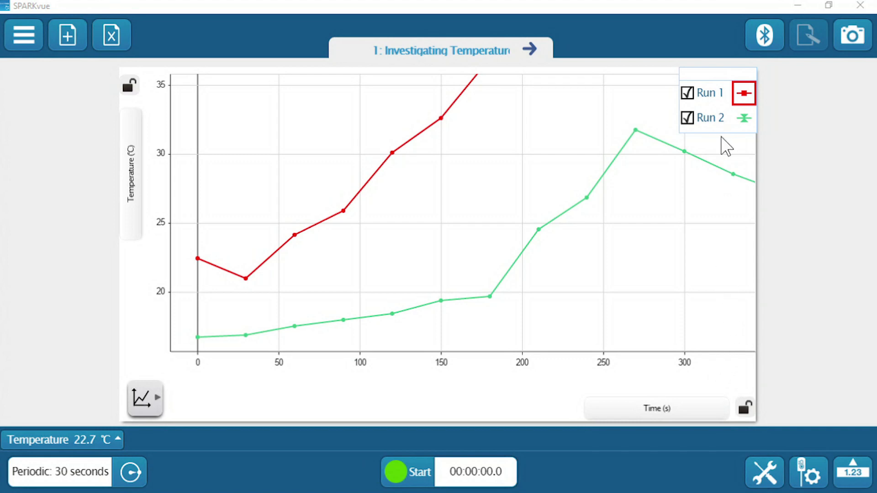
# - Hide and show Run 2 on the Investigating Temperature graph, and change the temperature axis unit to K
pyautogui.click(687, 119)
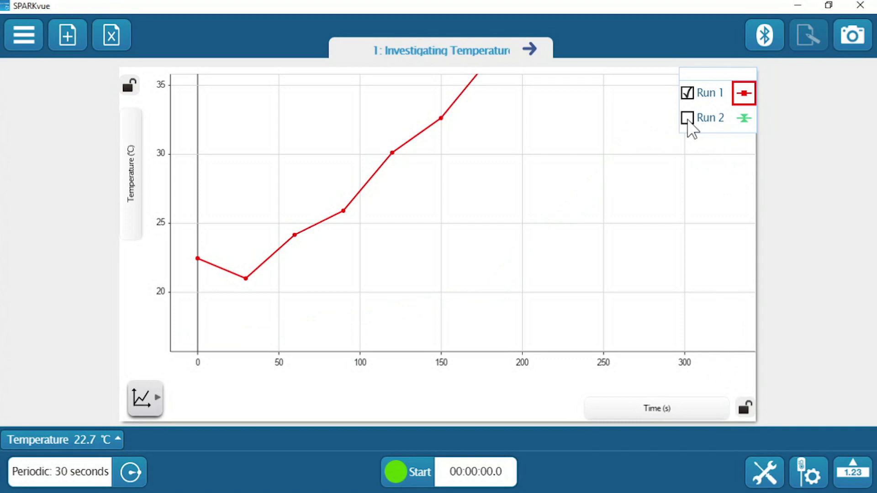
pyautogui.click(688, 120)
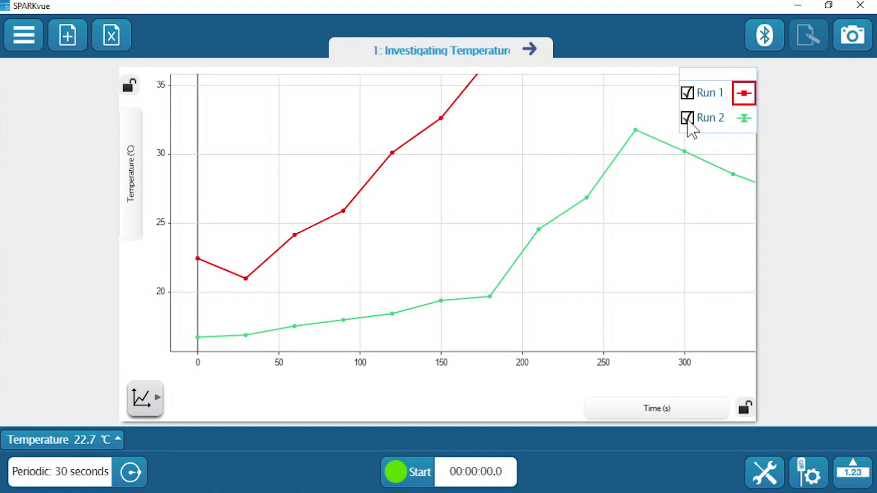
pyautogui.click(129, 195)
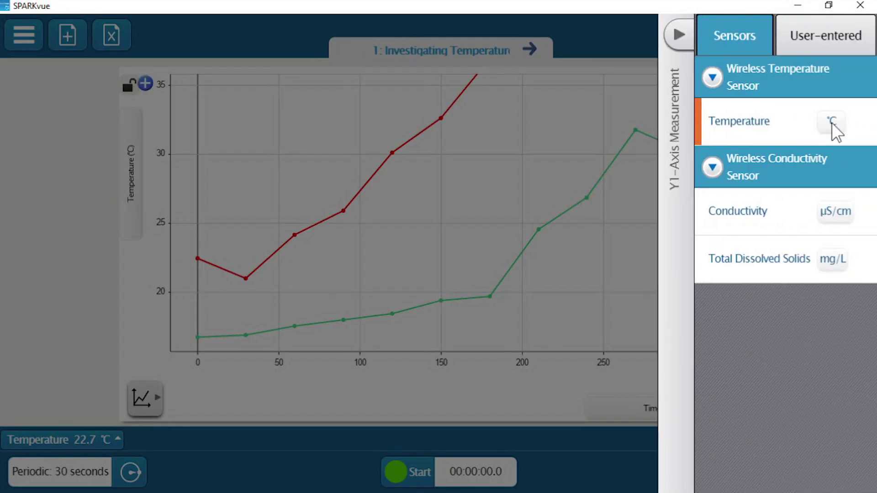
pyautogui.click(833, 124)
pyautogui.click(827, 224)
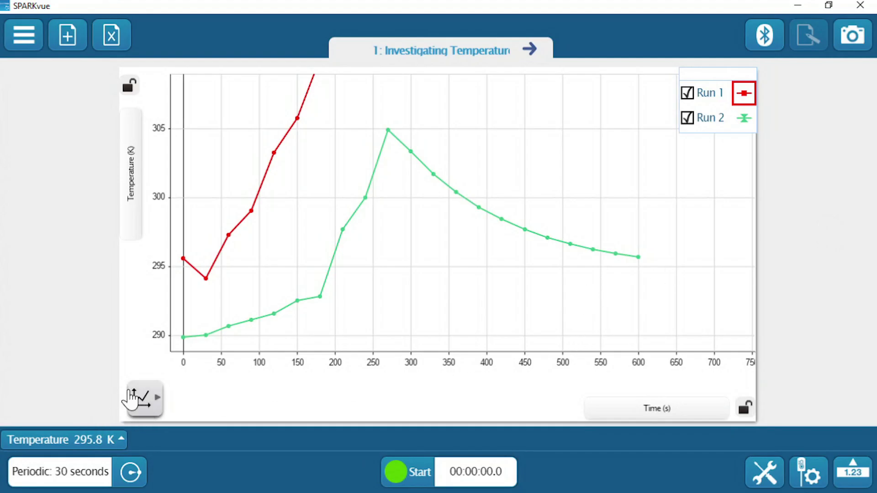
# - Show the graph tools and scale the temperature graph to fit the data of both runs
pyautogui.click(144, 401)
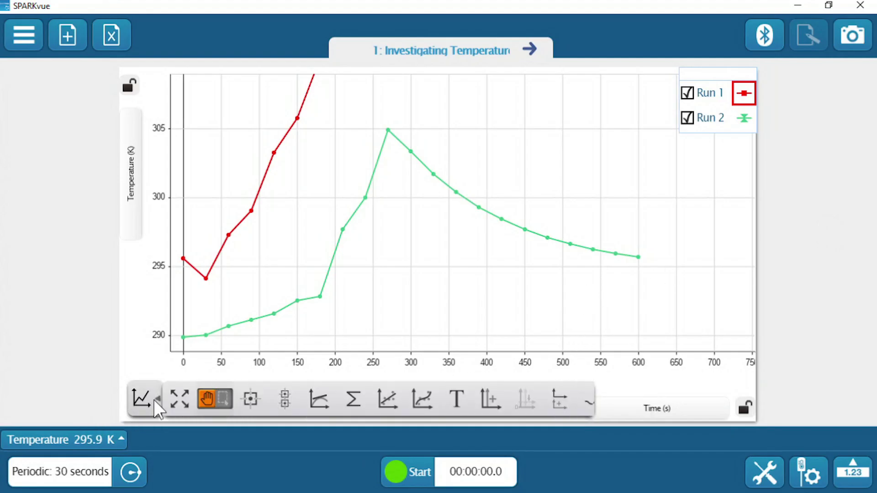
pyautogui.click(154, 400)
pyautogui.click(154, 401)
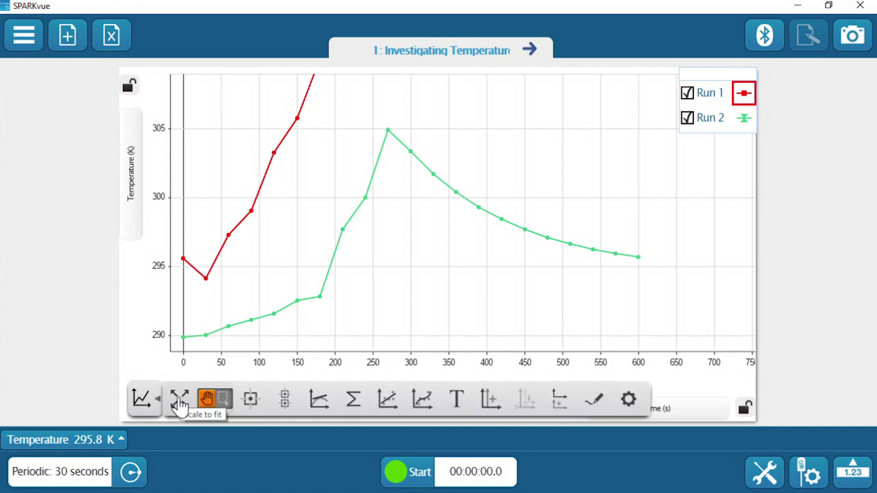
pyautogui.click(173, 404)
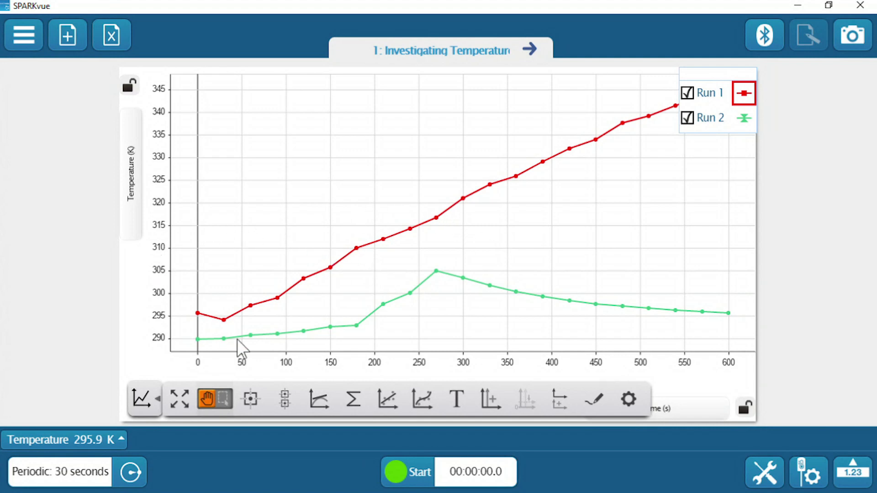
# - Stretch the graph's time and temperature scales, and shift the plot to show about 60 to 290 s
pyautogui.moveTo(284, 365); pyautogui.dragTo(401, 372)
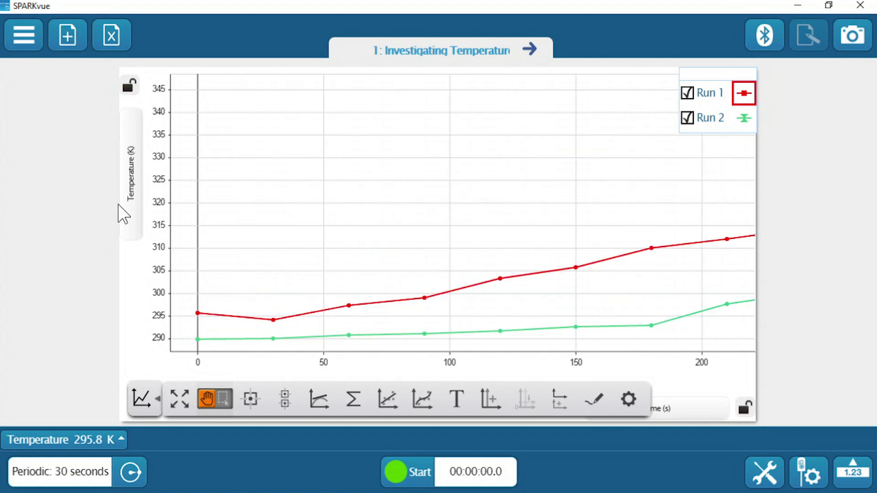
pyautogui.moveTo(165, 253); pyautogui.dragTo(182, 153)
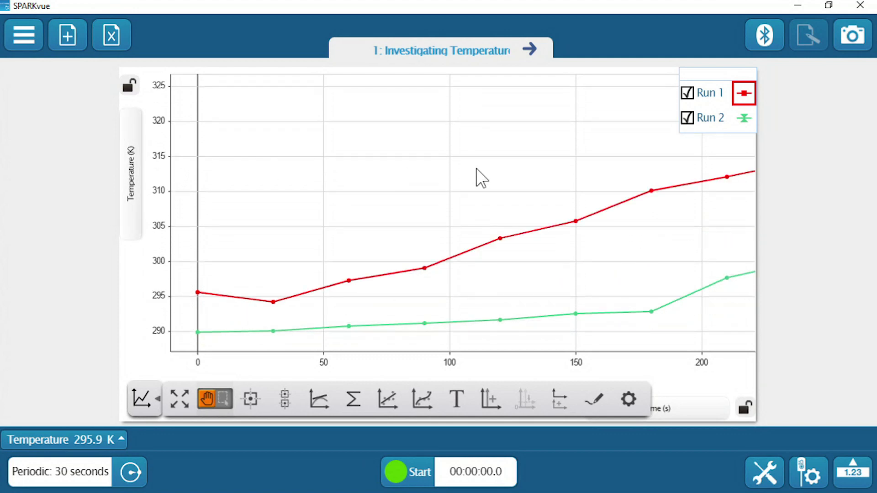
pyautogui.moveTo(508, 151); pyautogui.dragTo(347, 182)
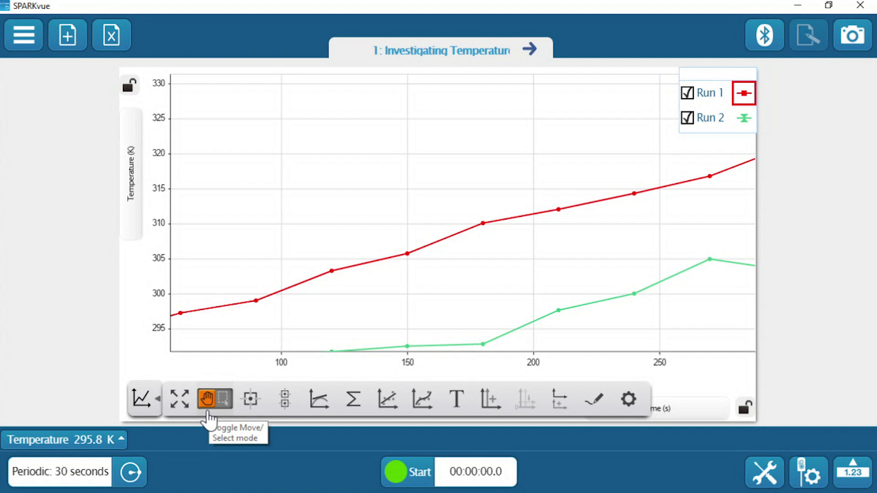
# - Add a coordinates tool to the Run 1 curve and move it to the data point at 120 s
pyautogui.click(255, 402)
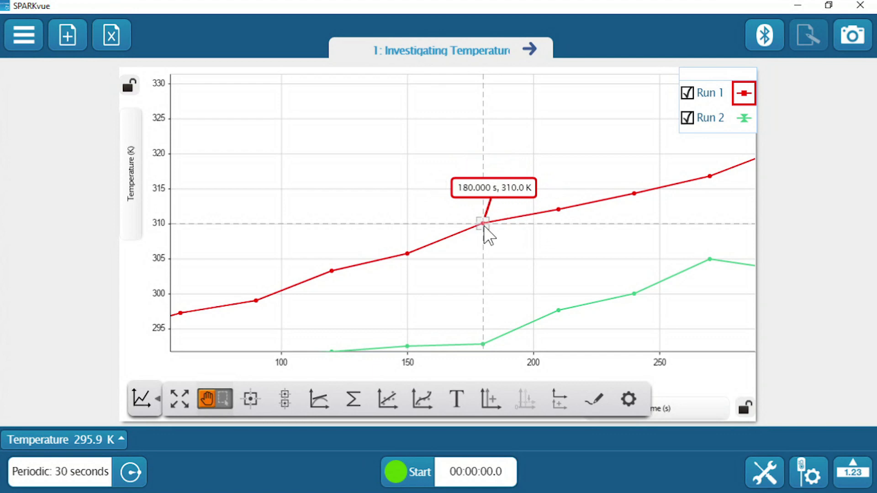
pyautogui.moveTo(483, 224)
pyautogui.mouseDown()
pyautogui.moveTo(426, 200)
pyautogui.moveTo(301, 211)
pyautogui.mouseUp()
pyautogui.click(364, 211)
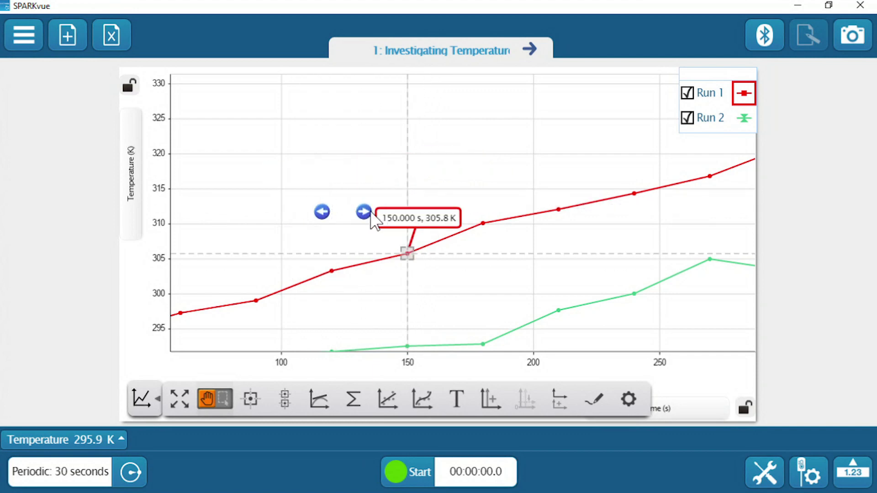
pyautogui.click(364, 212)
pyautogui.click(322, 211)
pyautogui.click(322, 211)
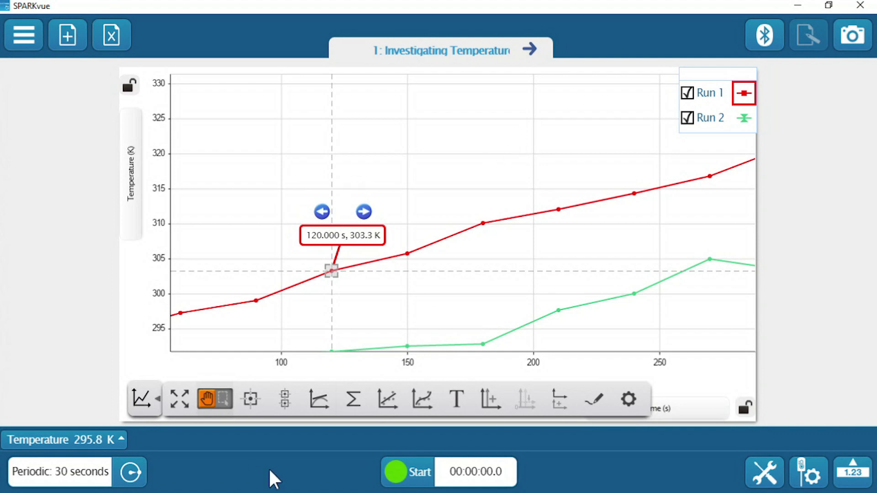
# - Remove the extra coordinates tool placed on Run 1 and extend a delta tool from the 120 s point to the 210 s point
pyautogui.click(243, 398)
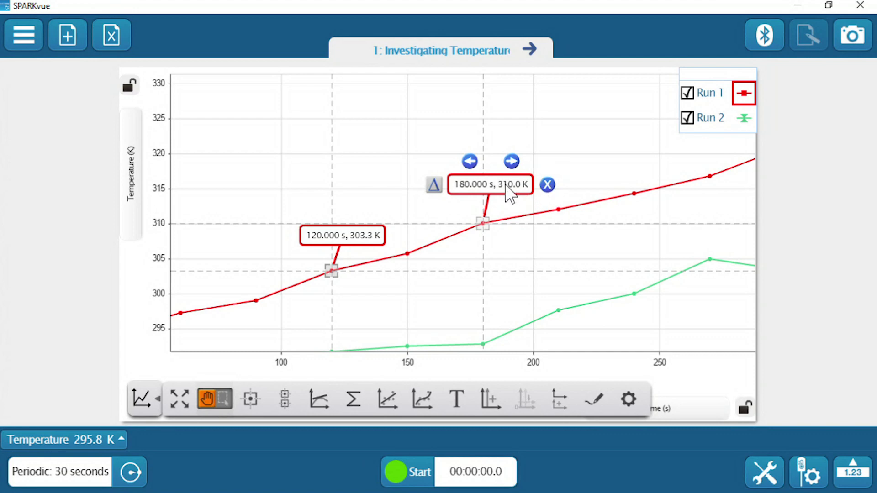
pyautogui.click(547, 185)
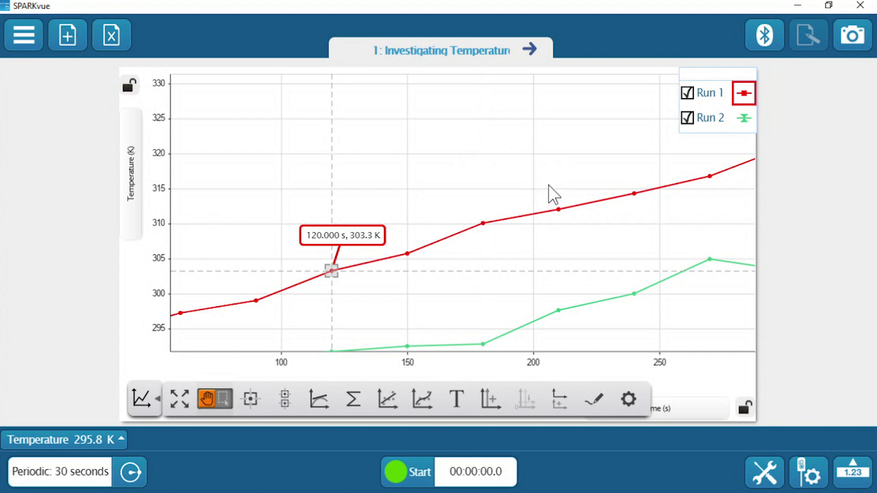
pyautogui.click(357, 239)
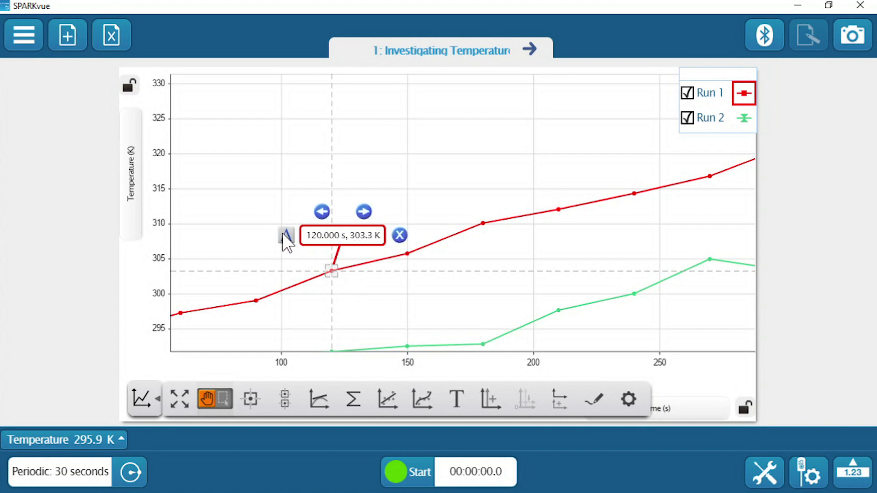
pyautogui.click(286, 237)
pyautogui.moveTo(418, 257)
pyautogui.mouseDown()
pyautogui.moveTo(514, 227)
pyautogui.moveTo(568, 163)
pyautogui.mouseUp()
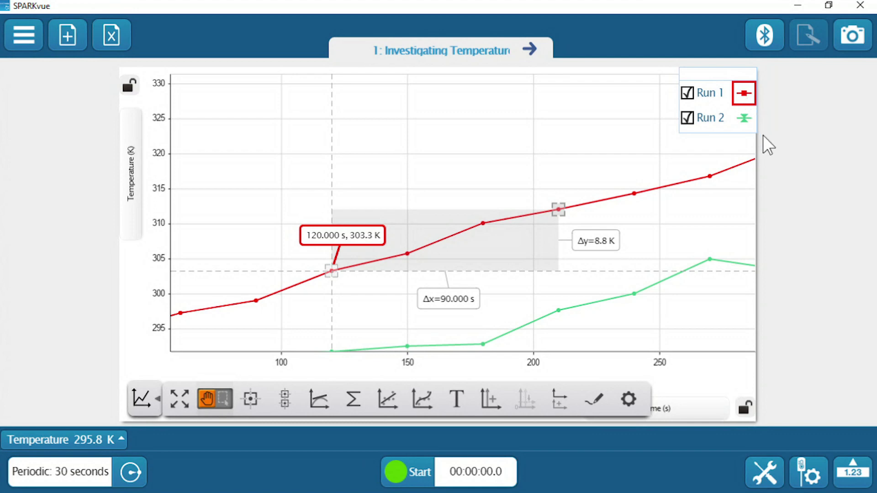
# - Add a coordinates tool to Run 2 and show its minimum, maximum and mean, moving the statistics box clear of the coordinates label
pyautogui.click(744, 120)
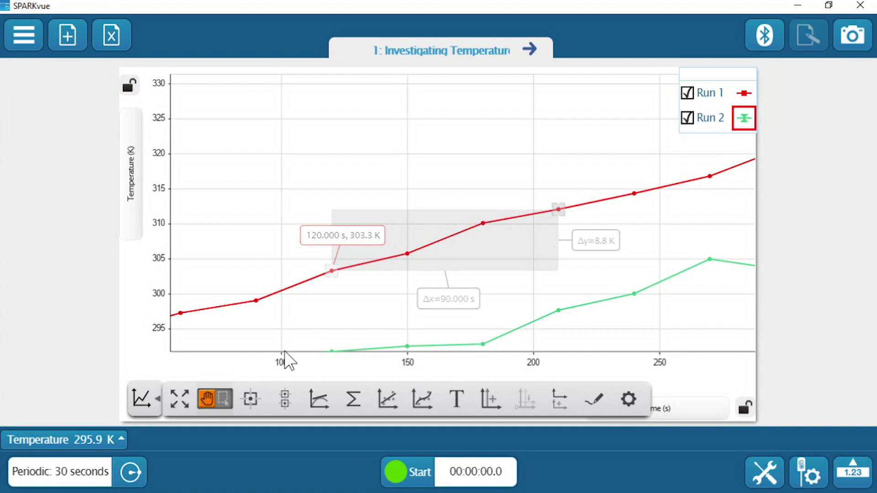
pyautogui.click(251, 399)
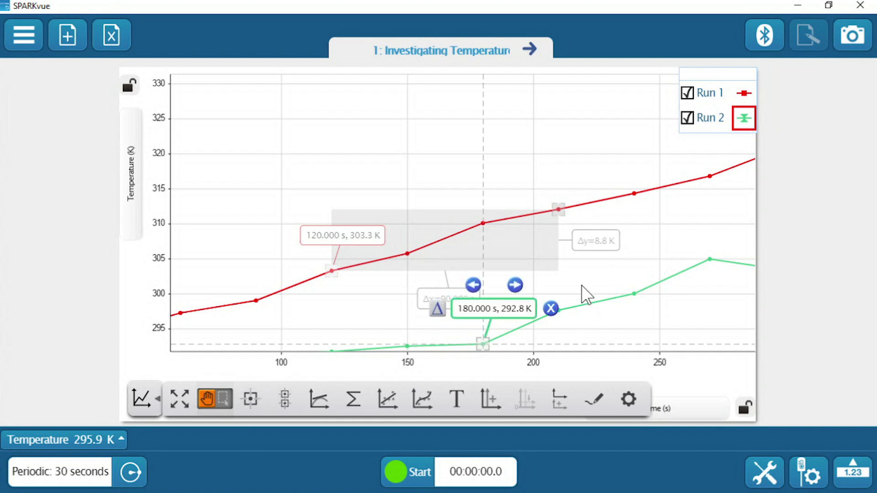
pyautogui.click(354, 408)
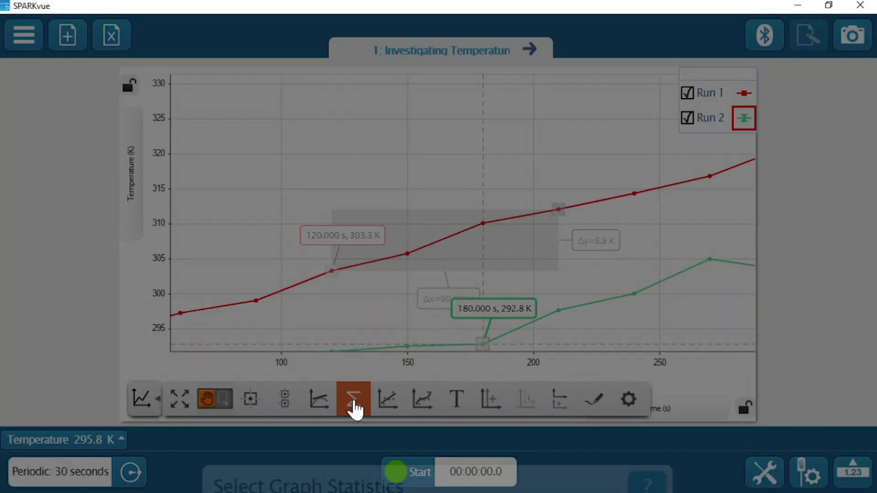
pyautogui.click(442, 152)
pyautogui.click(430, 209)
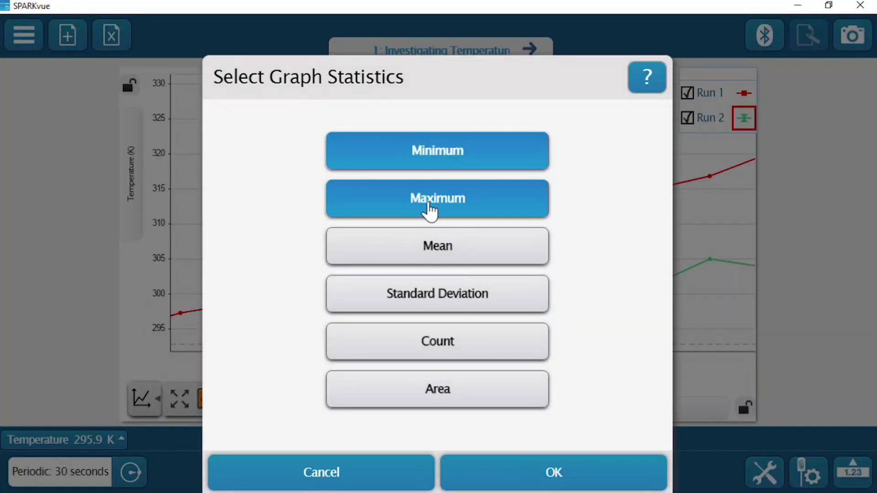
pyautogui.click(466, 254)
pyautogui.click(553, 472)
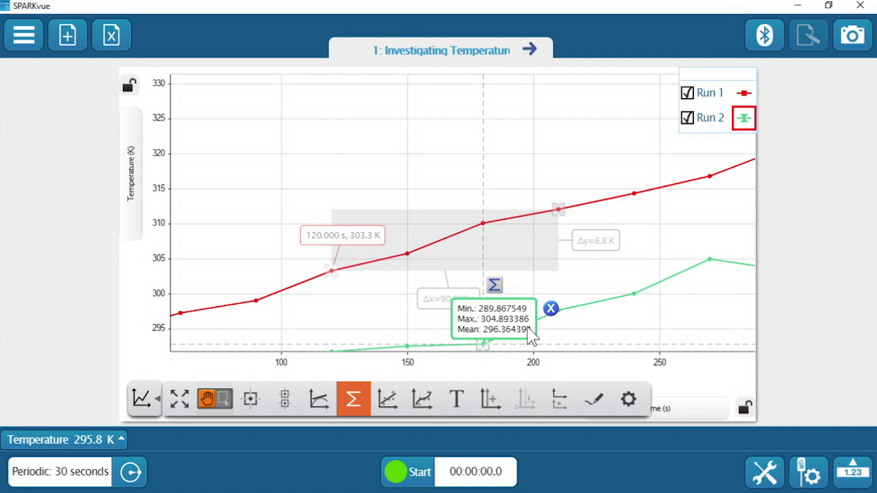
pyautogui.moveTo(525, 329); pyautogui.dragTo(532, 277)
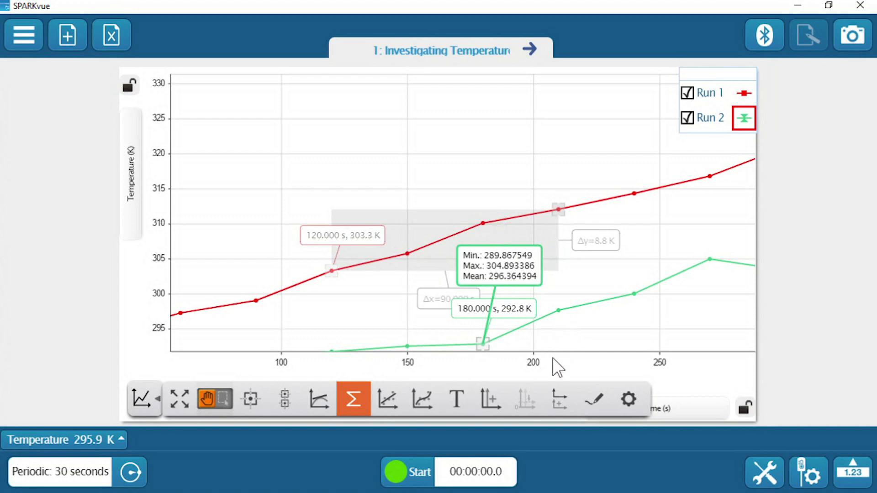
# - Limit the Run 2 statistics to a selection covering the points at 240 and 270 s, and hide the statistics
pyautogui.click(227, 400)
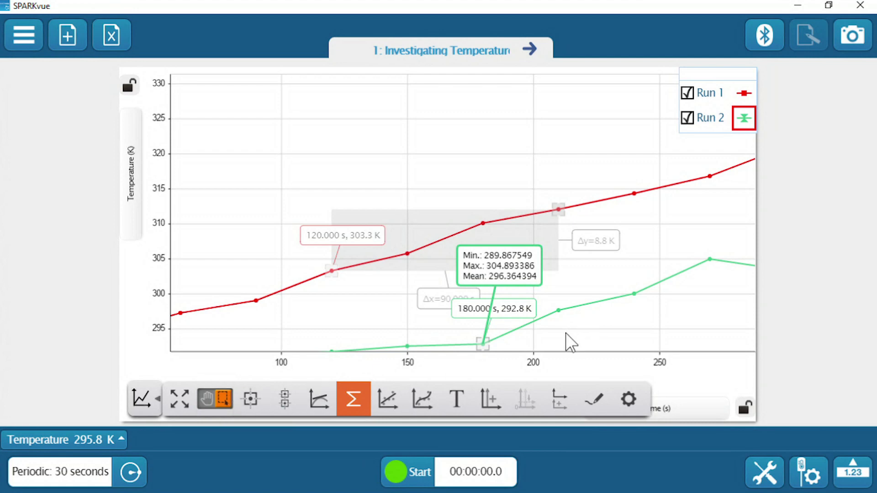
pyautogui.moveTo(566, 333); pyautogui.dragTo(733, 201)
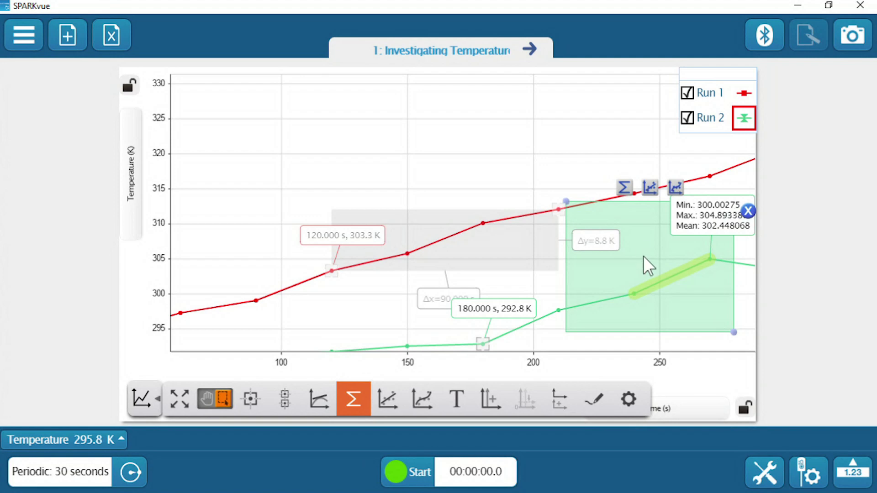
pyautogui.click(353, 398)
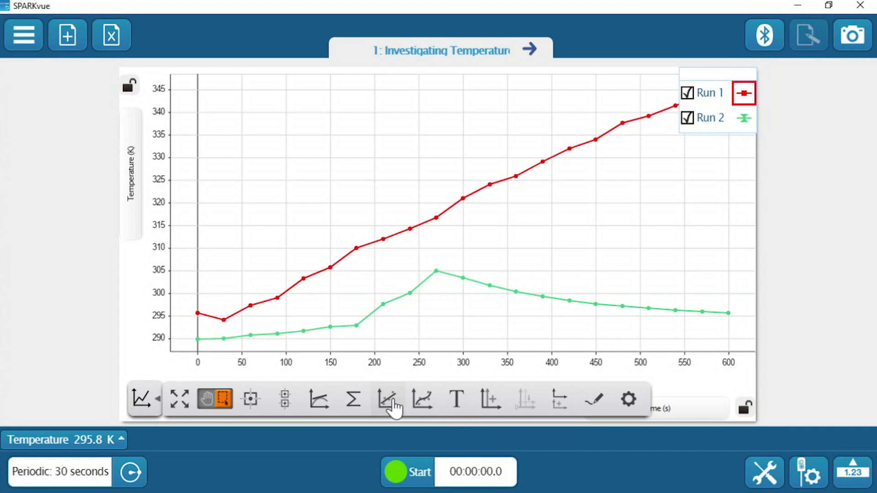
# - Add linear fits to Run 1 and Run 2, moving the Run 1 fit label away from the curves
pyautogui.click(394, 405)
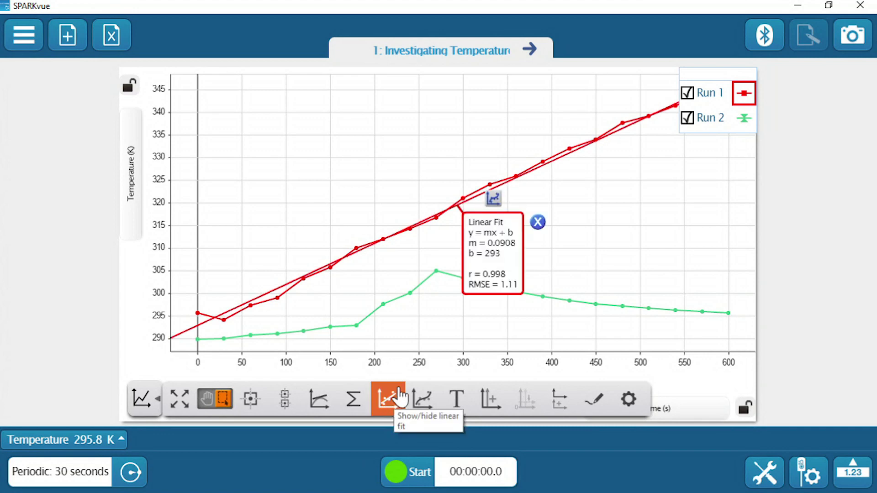
pyautogui.moveTo(502, 265); pyautogui.dragTo(624, 197)
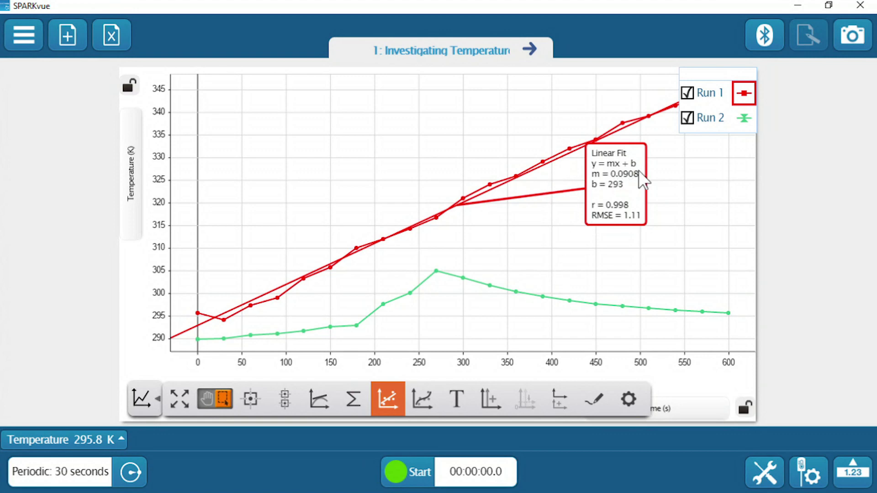
pyautogui.click(744, 119)
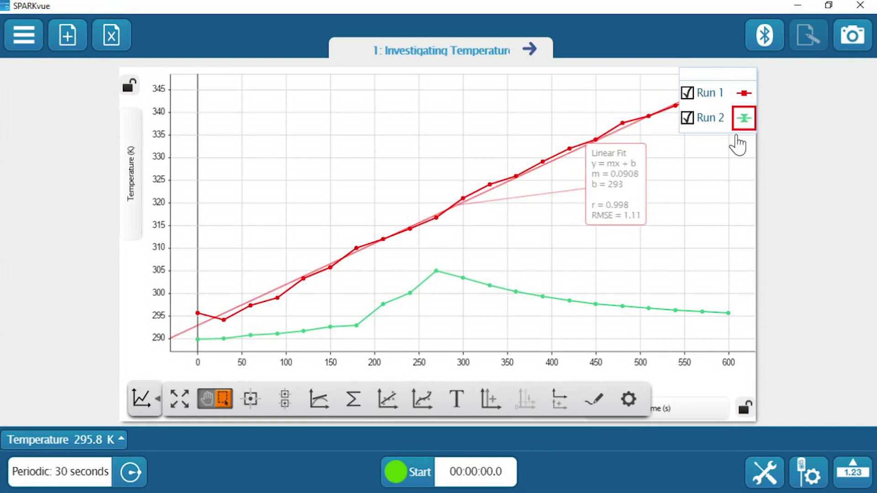
pyautogui.click(387, 399)
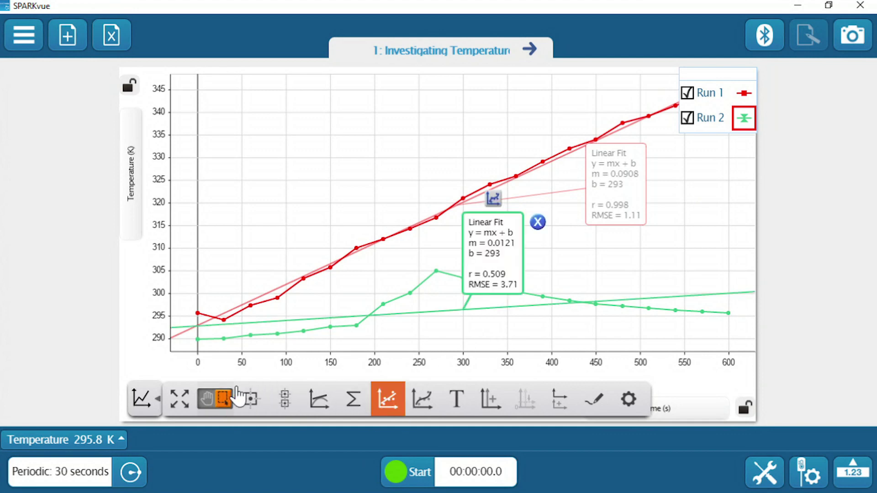
# - Restrict the Run 2 linear fit to the data points from 0 to 180 s and move its fit label off the selection
pyautogui.click(181, 349)
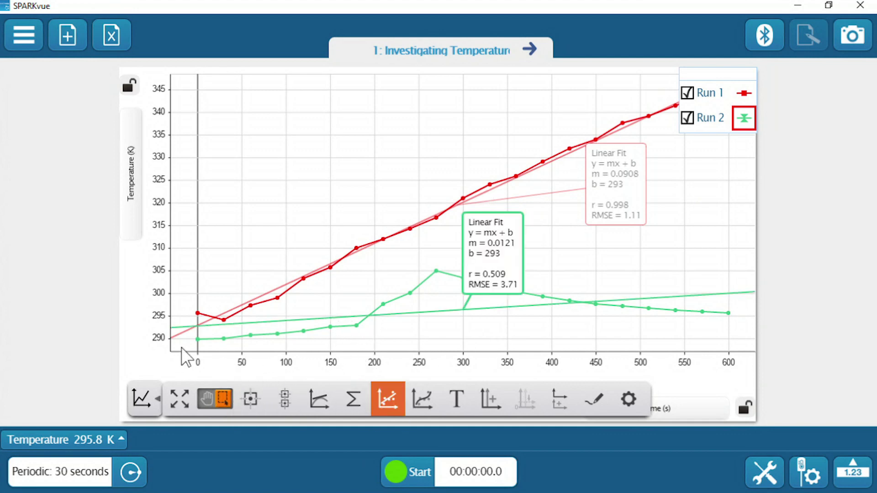
pyautogui.moveTo(188, 344); pyautogui.dragTo(376, 317)
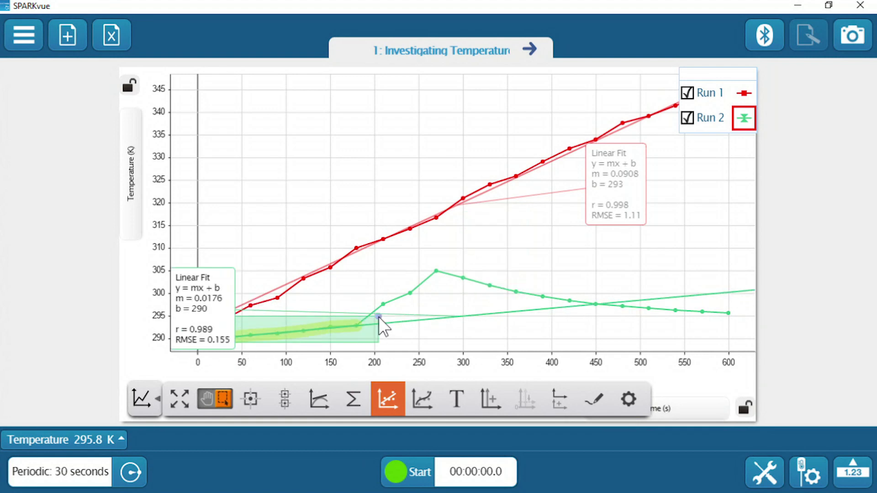
pyautogui.moveTo(193, 308); pyautogui.dragTo(242, 214)
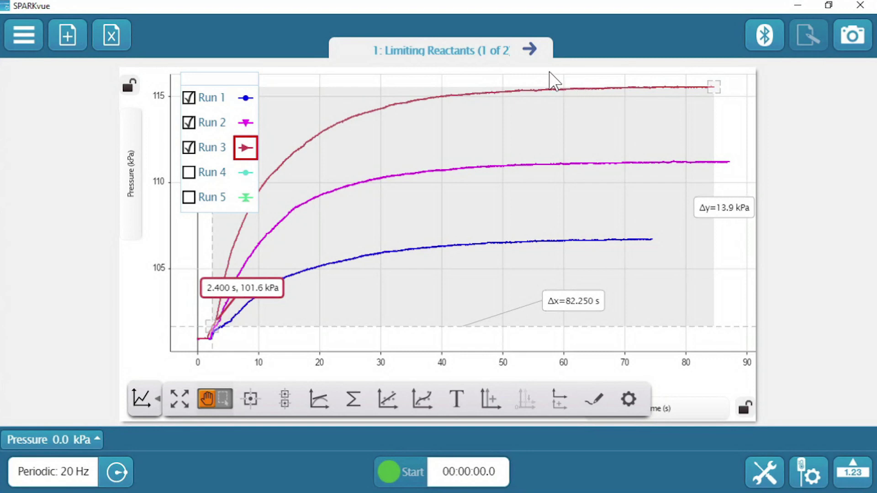
# - On page 2 of Limiting Reactants, enter 13.9 as the Run 5 change in pressure for 0.30 g of citric acid
pyautogui.click(529, 48)
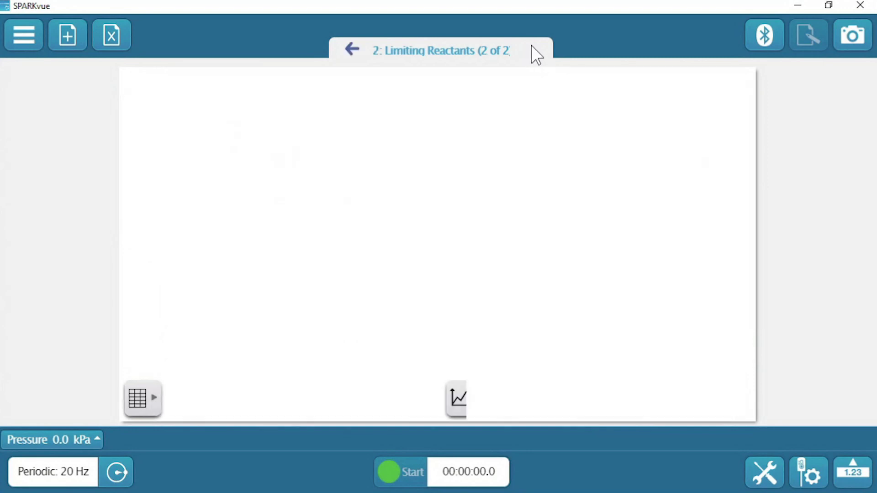
pyautogui.click(350, 50)
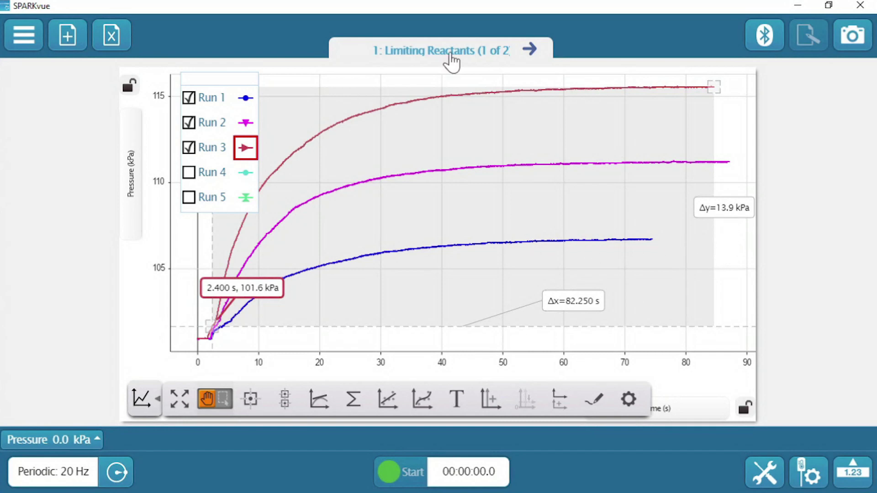
pyautogui.click(530, 50)
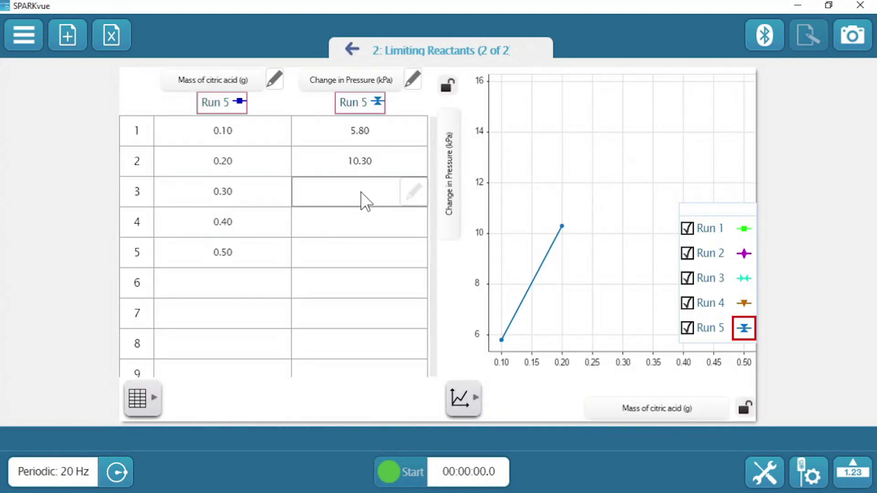
pyautogui.click(364, 201)
pyautogui.write('13.9')
pyautogui.press('Return')
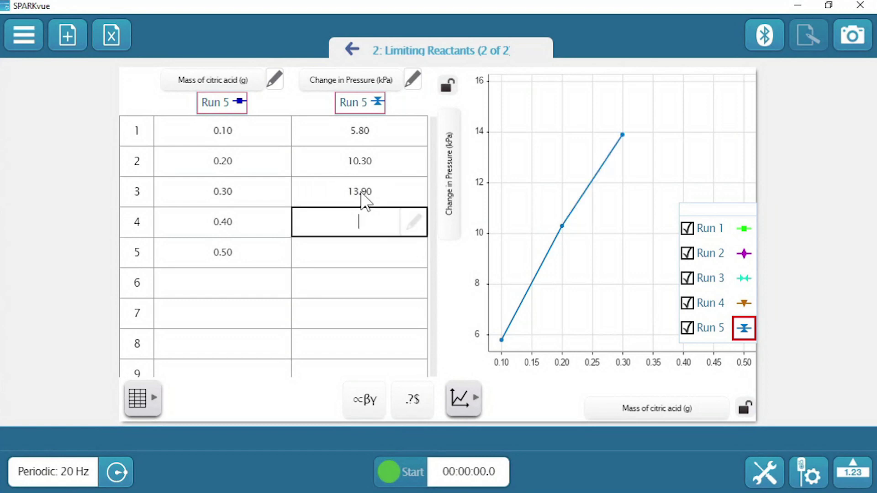